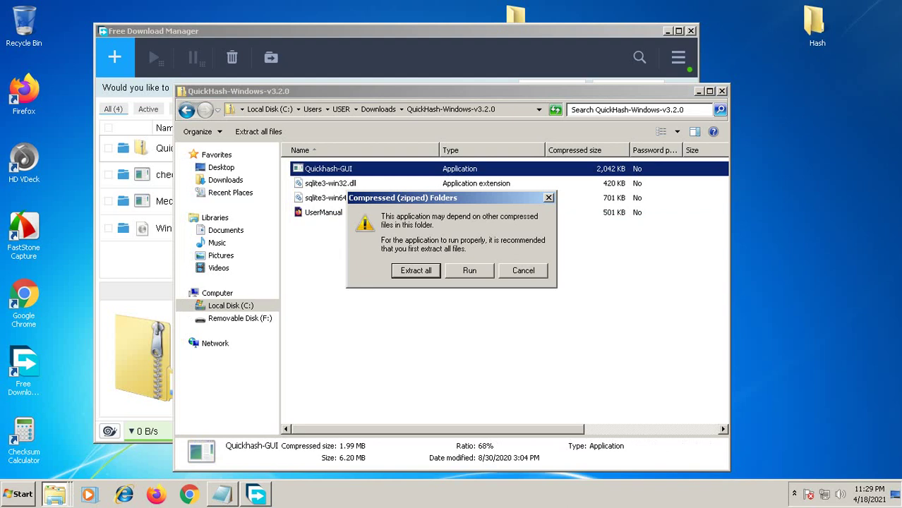
# Step: Cancel the extraction prompt for the QuickHash archive and clear the Free Download Manager window off the desktop
pyautogui.press('Escape')
pyautogui.hotkey('alt', 'Tab')
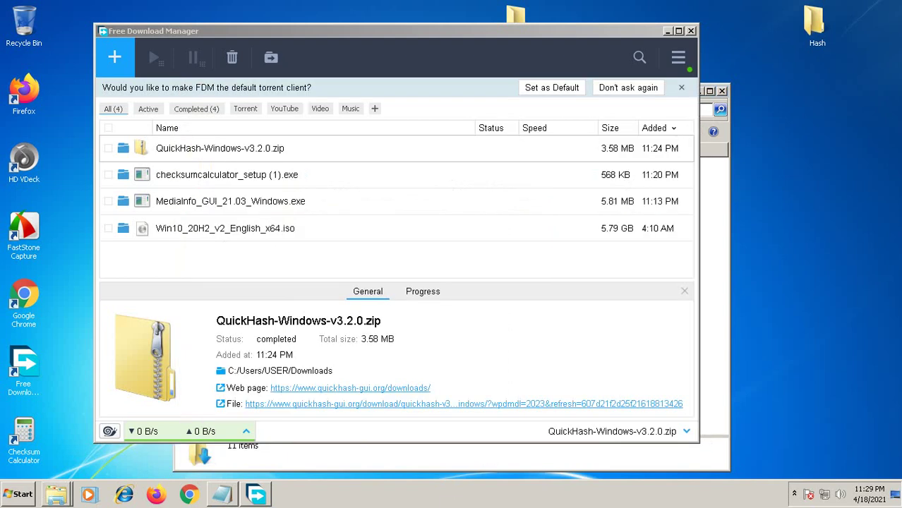
pyautogui.hotkey('alt', 'Tab')
pyautogui.hotkey('alt', 'F4')
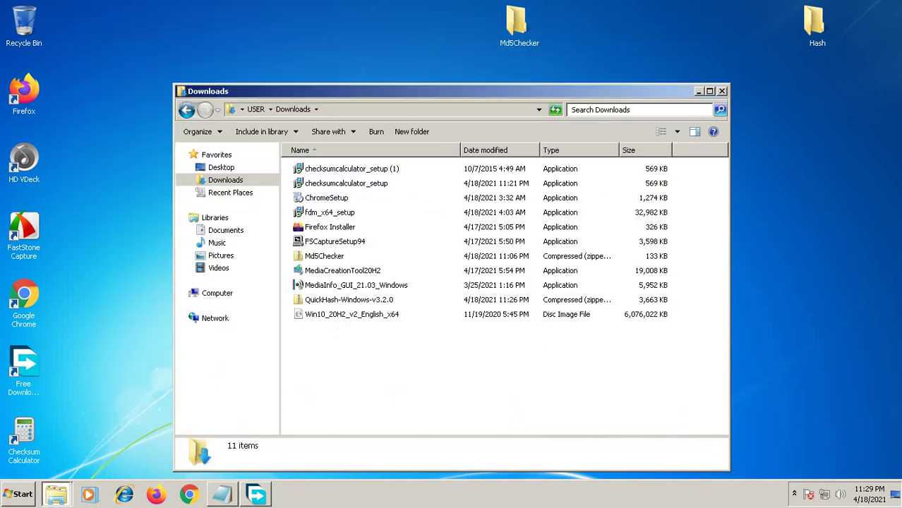
# Step: Move the Hash folder closer to the Md5Checker folder on the desktop and launch Quickhash-GUI from it
pyautogui.moveTo(815, 23); pyautogui.dragTo(666, 23)
pyautogui.doubleClick(667, 22)
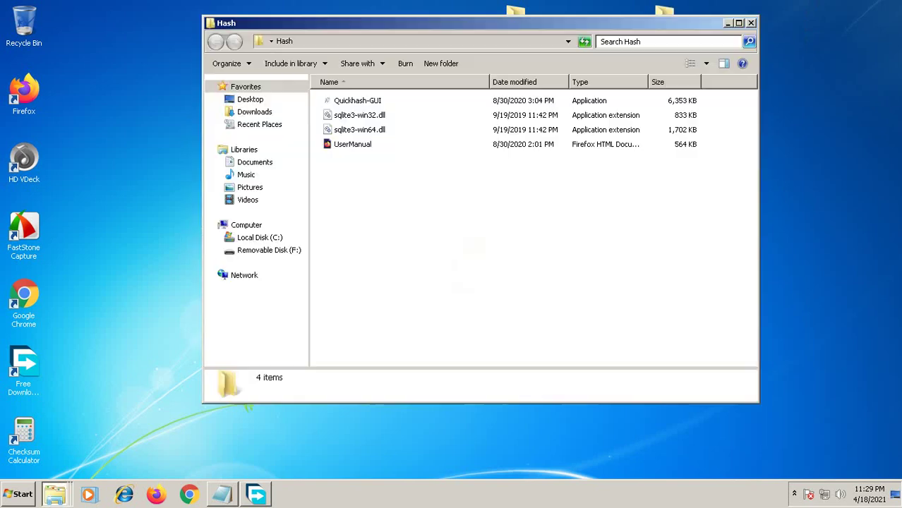
pyautogui.hotkey('alt', 'F4')
pyautogui.click(357, 101)
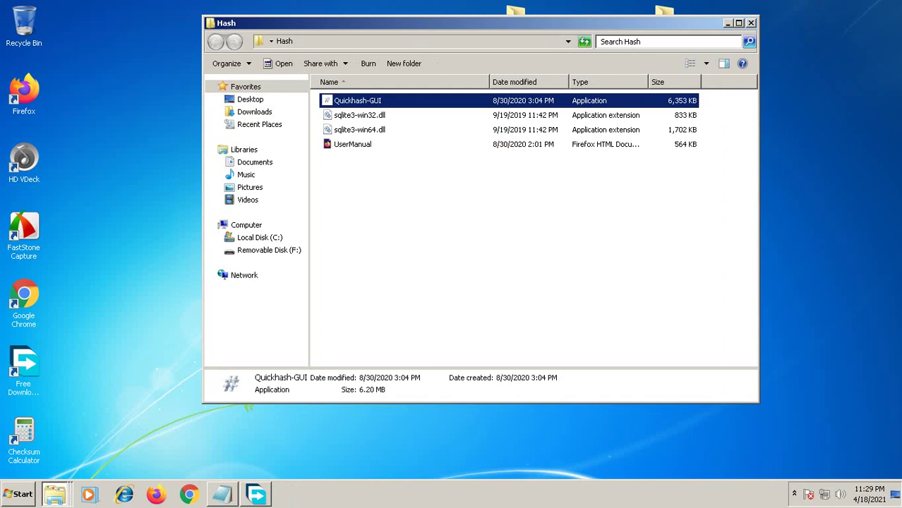
pyautogui.doubleClick(357, 100)
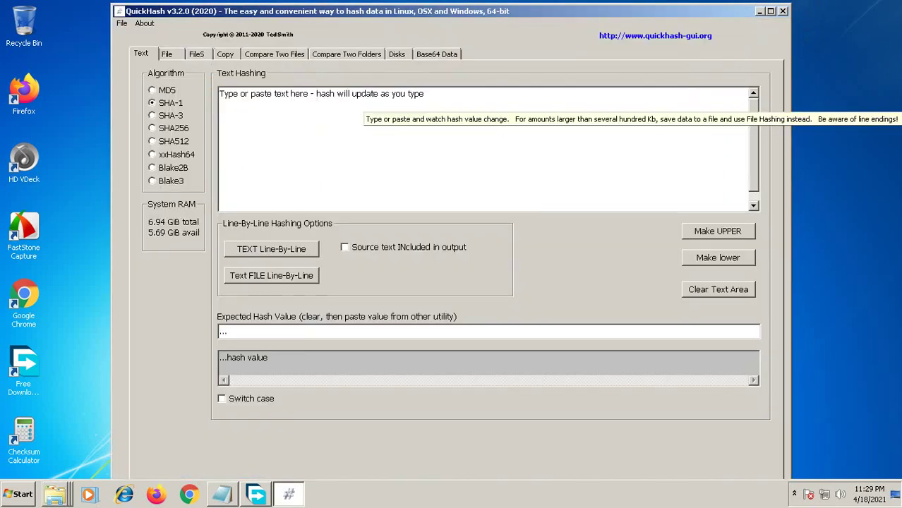
# Step: Set the hash algorithm to SHA256 and hash the file Win10_20H2_v2_English_x64.iso from the Downloads folder
pyautogui.click(152, 128)
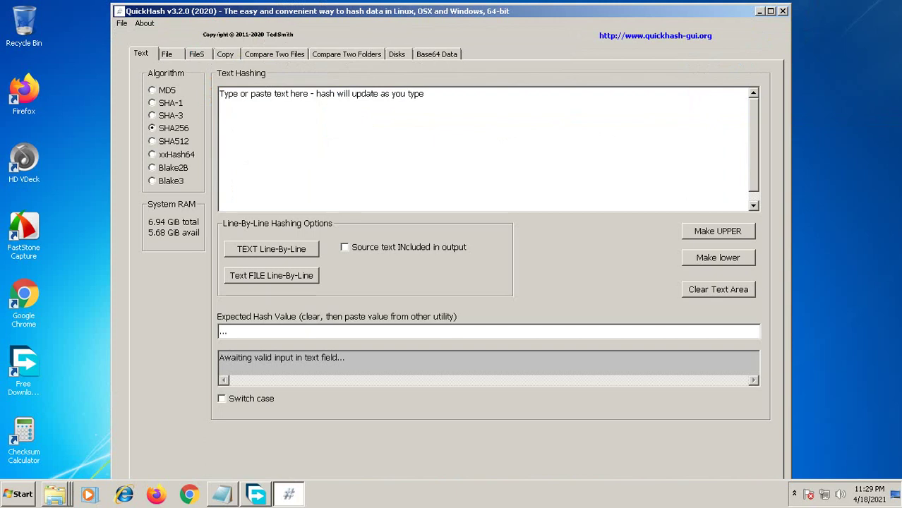
pyautogui.click(122, 24)
pyautogui.click(141, 37)
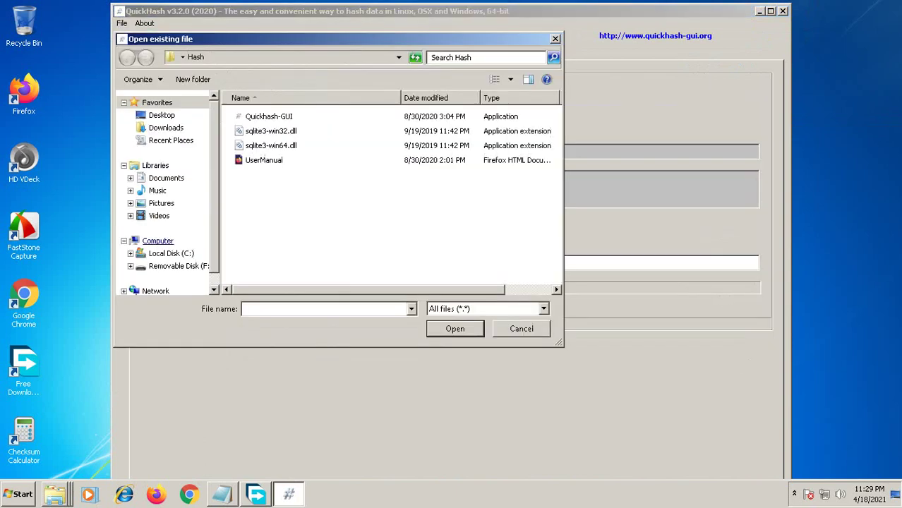
pyautogui.scroll(-1, 161, 94)
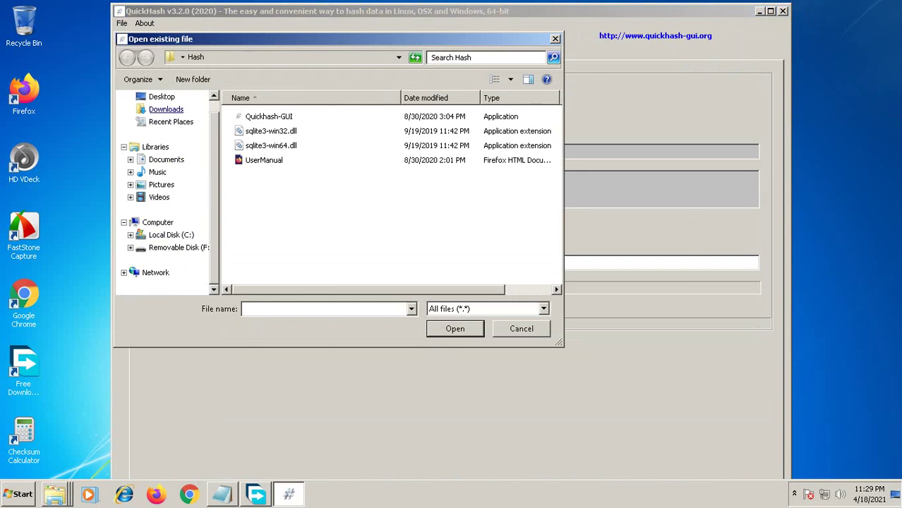
pyautogui.click(166, 110)
pyautogui.click(292, 262)
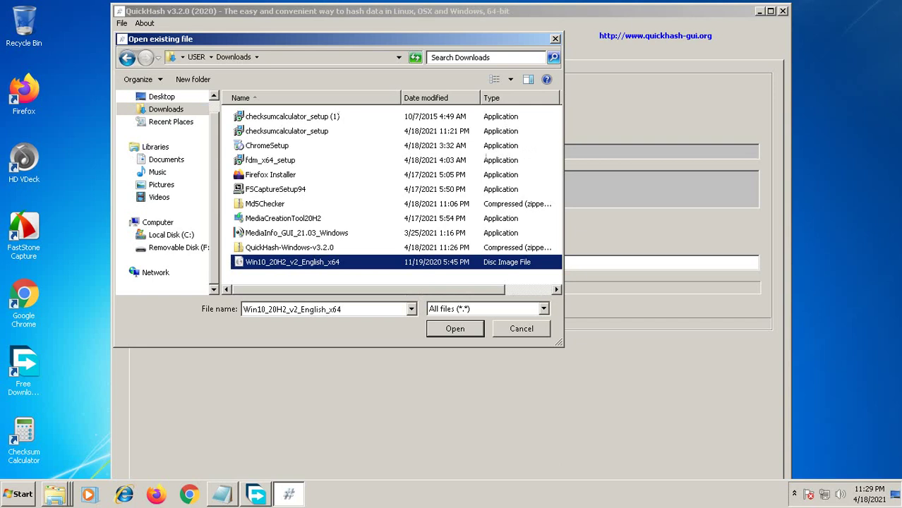
pyautogui.press('Return')
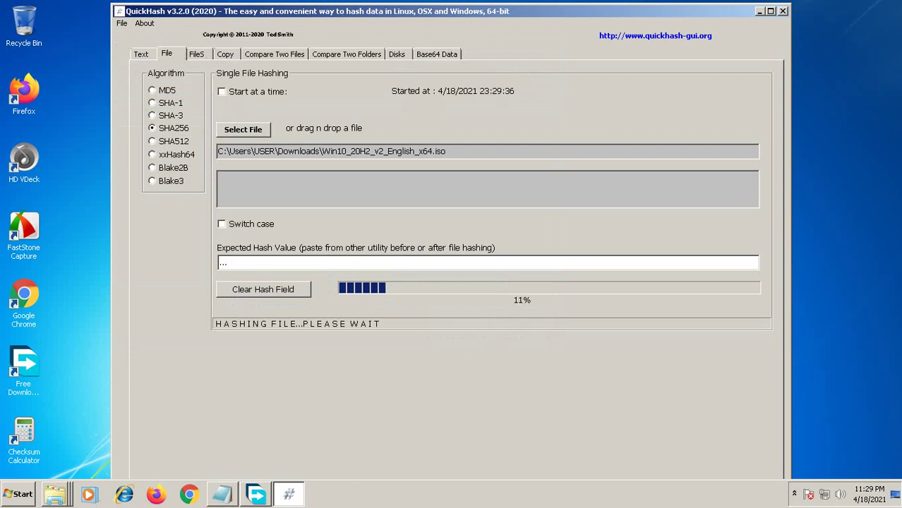
# Step: Switch to the "windows 10 english" Notepad file, highlight the reference hash on its first line, and check the hashing progress in QuickHash
pyautogui.hotkey('alt', 'Tab')
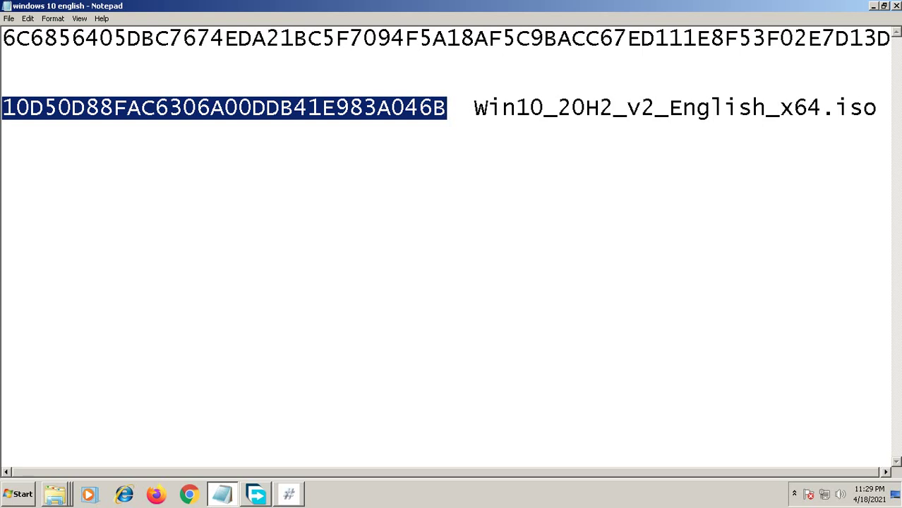
pyautogui.click(16, 39)
pyautogui.hotkey('shift', 'Right')
pyautogui.moveTo(2, 39); pyautogui.dragTo(890, 39)
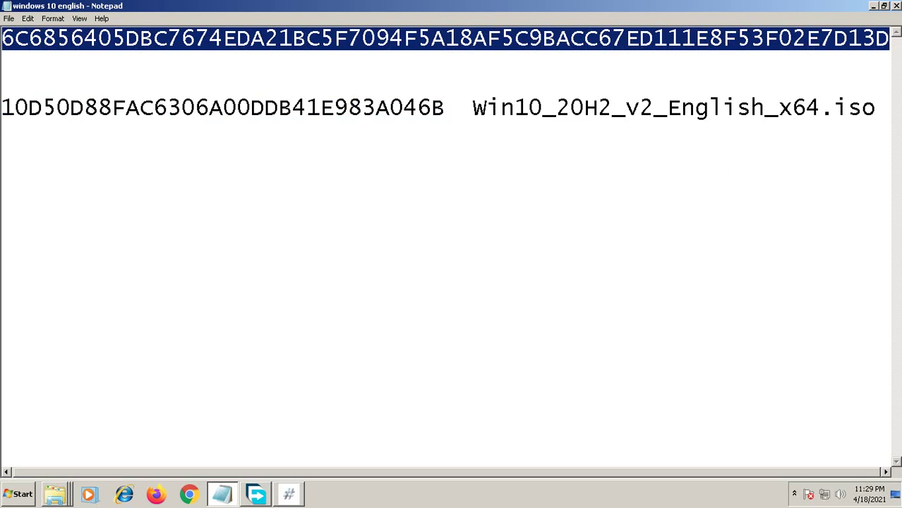
pyautogui.hotkey('alt', 'Tab')
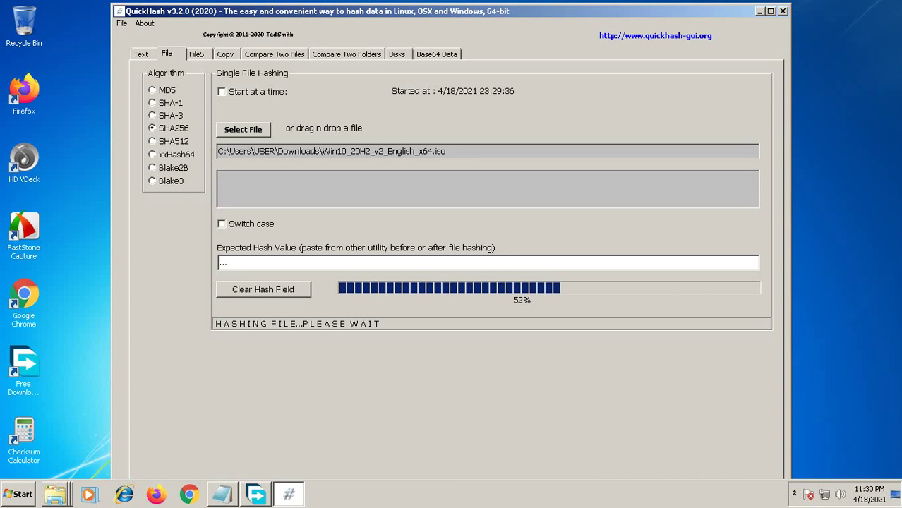
pyautogui.hotkey('alt', 'Tab')
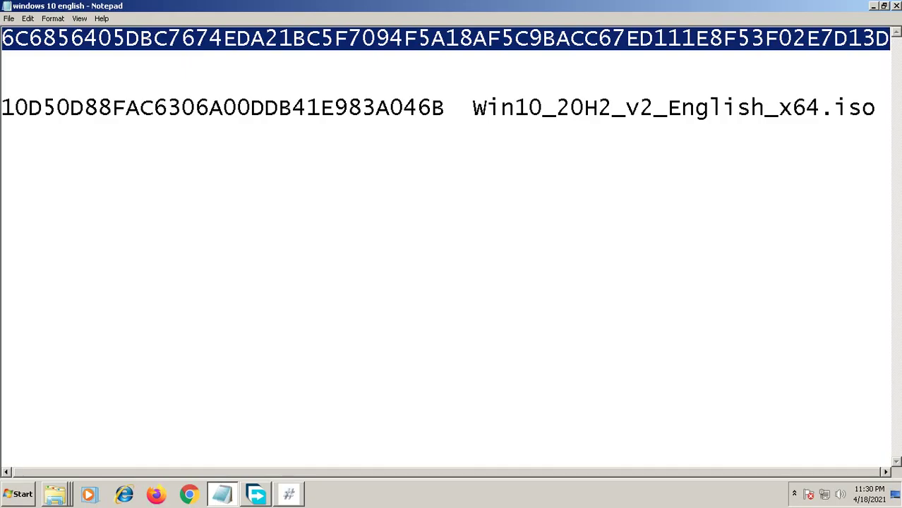
pyautogui.hotkey('alt', 'Tab')
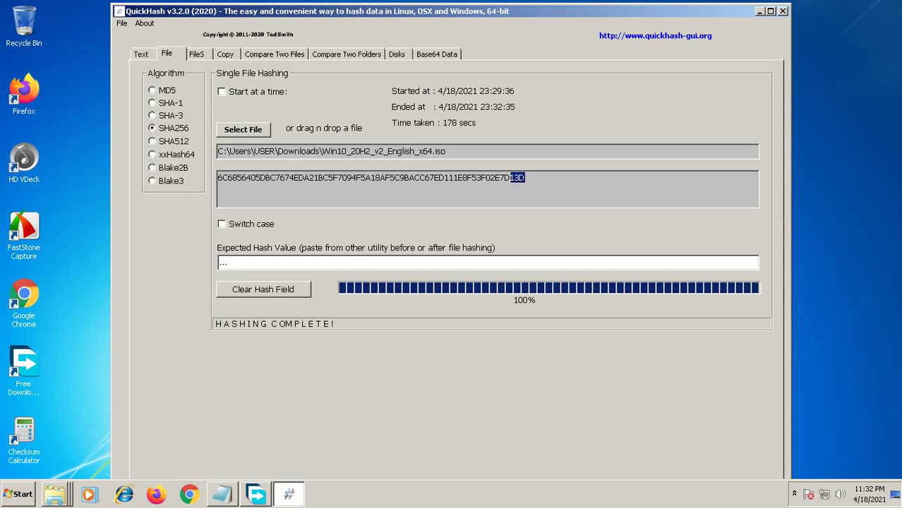
# Step: Copy the complete SHA256 hash that QuickHash calculated for the Windows 10 ISO
pyautogui.hotkey('ctrl', 'a')
pyautogui.click(227, 263)
pyautogui.moveTo(525, 178); pyautogui.dragTo(217, 178)
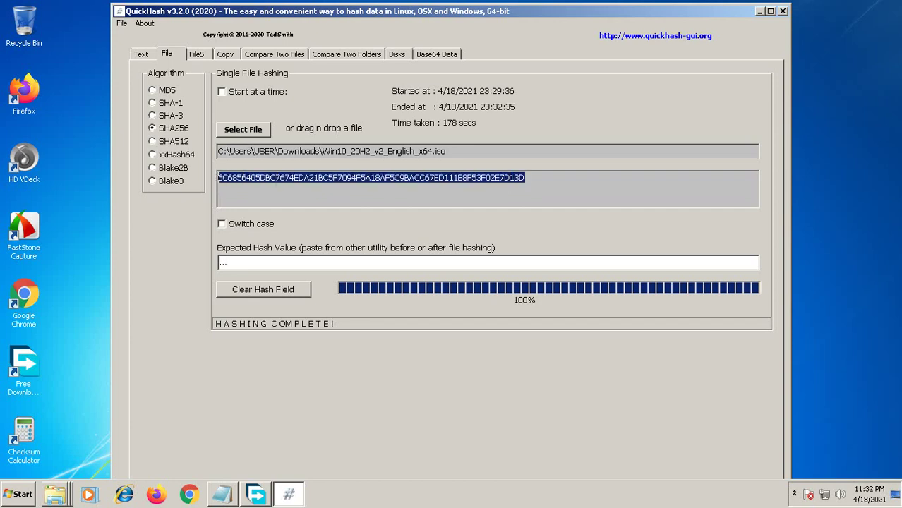
pyautogui.rightClick(223, 177)
pyautogui.click(244, 212)
# Step: Paste the calculated hash below the first-line reference hash in the Notepad file for comparison, and minimize Notepad
pyautogui.hotkey('alt', 'Tab')
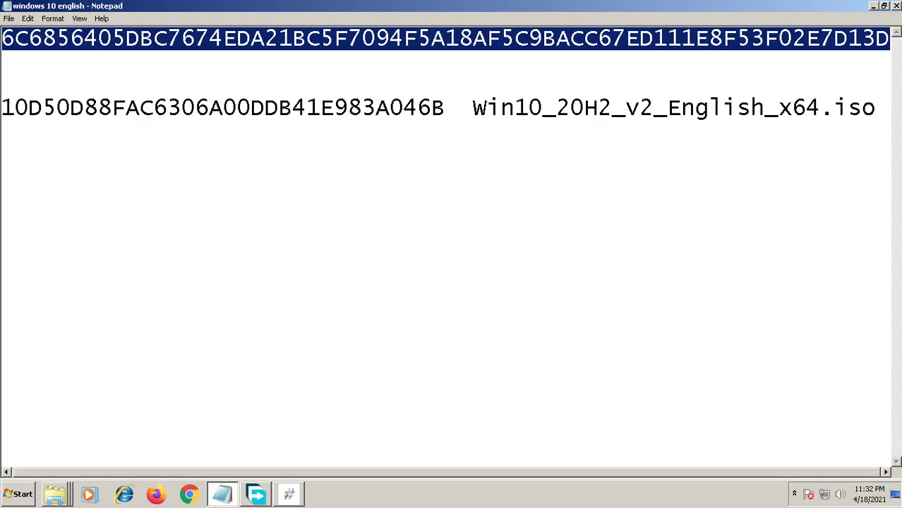
pyautogui.press('End')
pyautogui.press('Return')
pyautogui.press('Return')
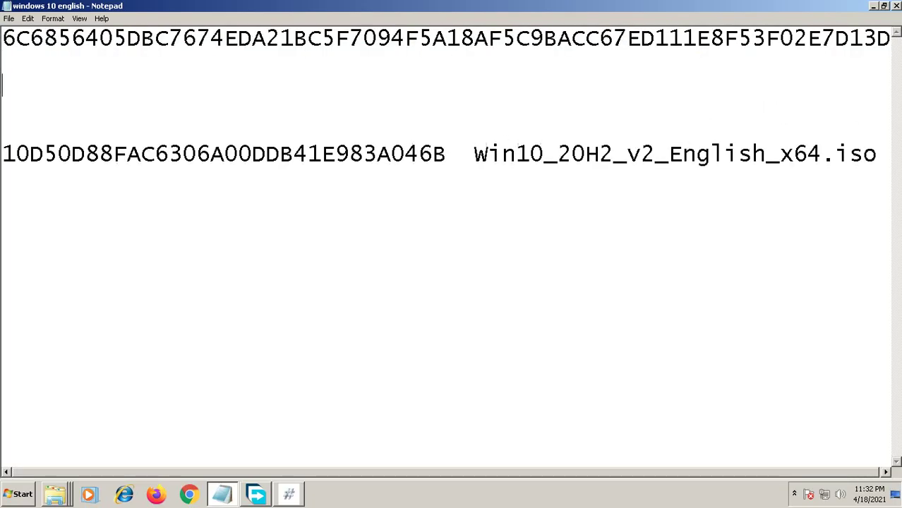
pyautogui.press('Return')
pyautogui.rightClick(127, 98)
pyautogui.click(141, 145)
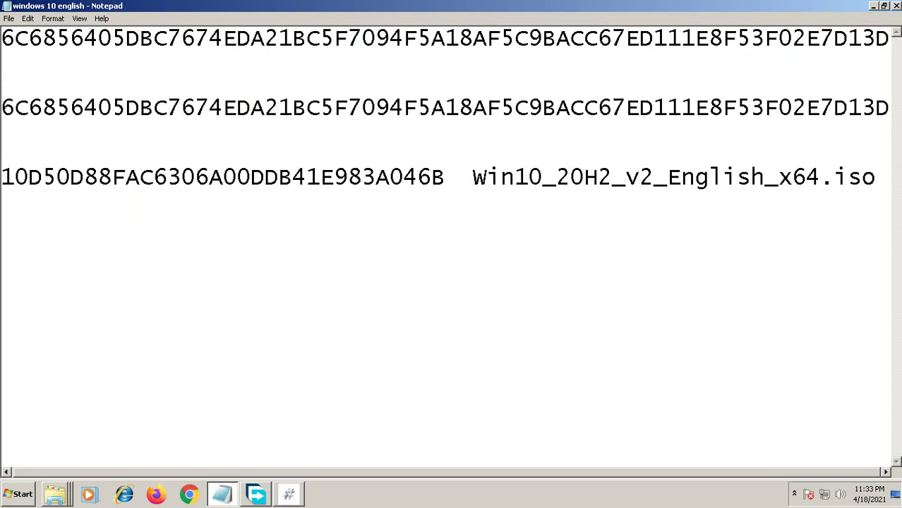
pyautogui.click(873, 5)
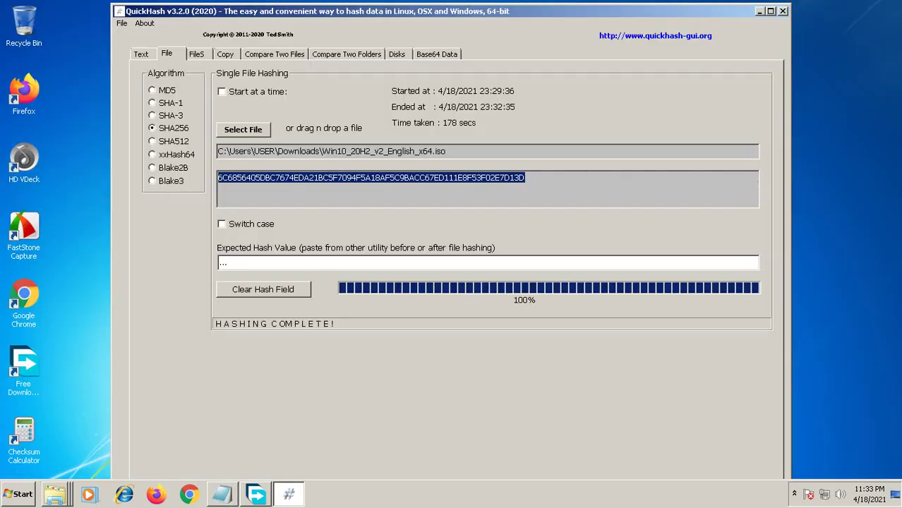